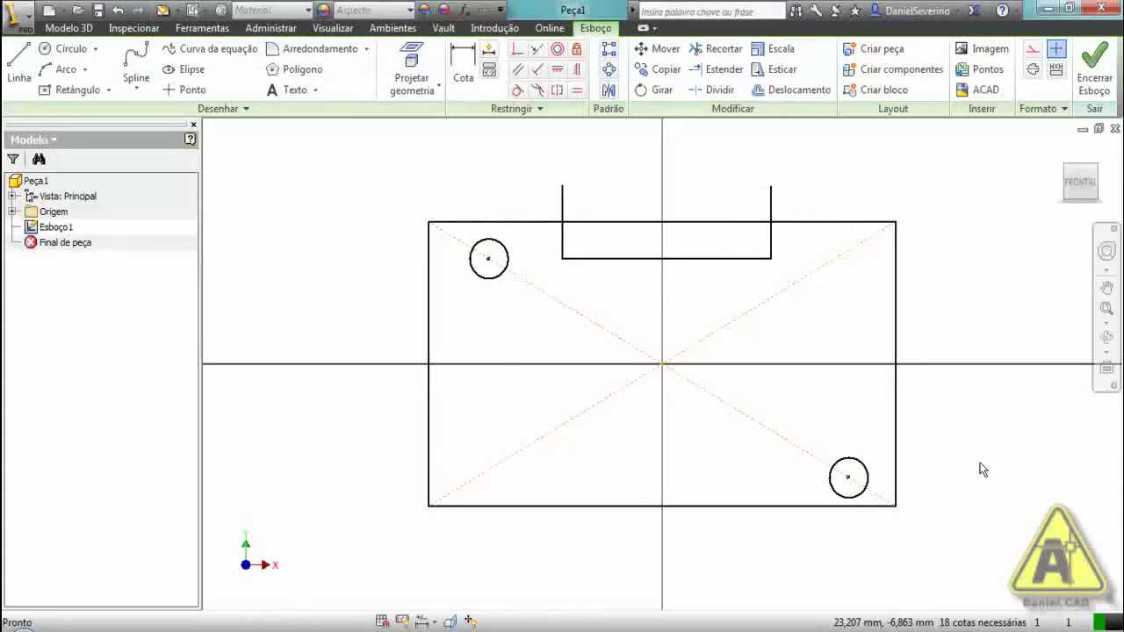
{"action": "key", "text": "l"}
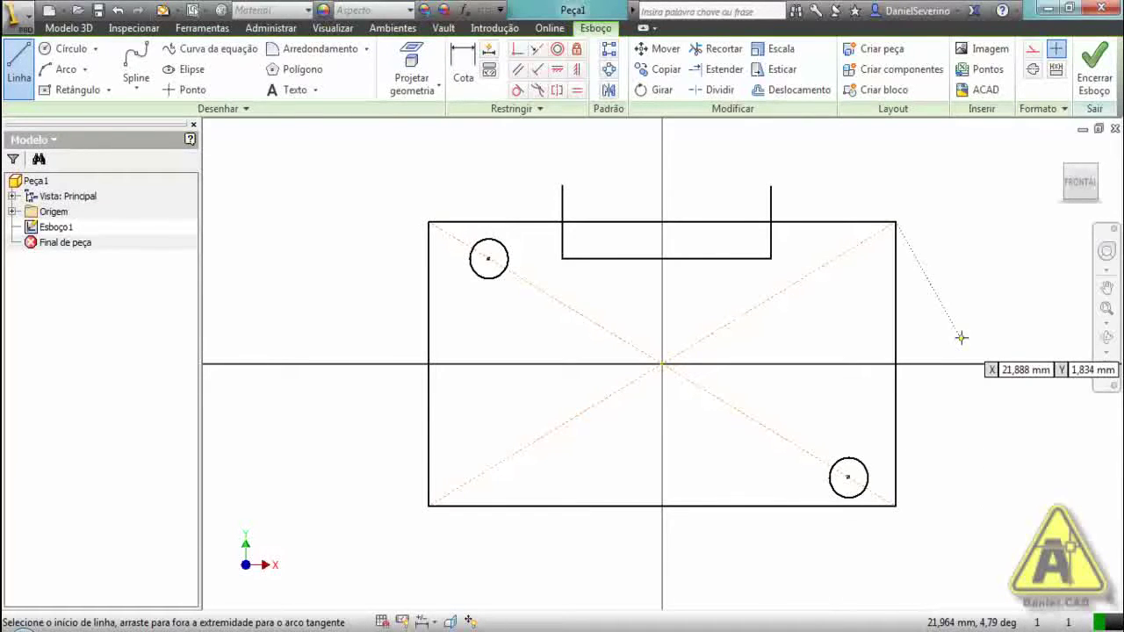
{"action": "left_click", "coordinate": [950, 228]}
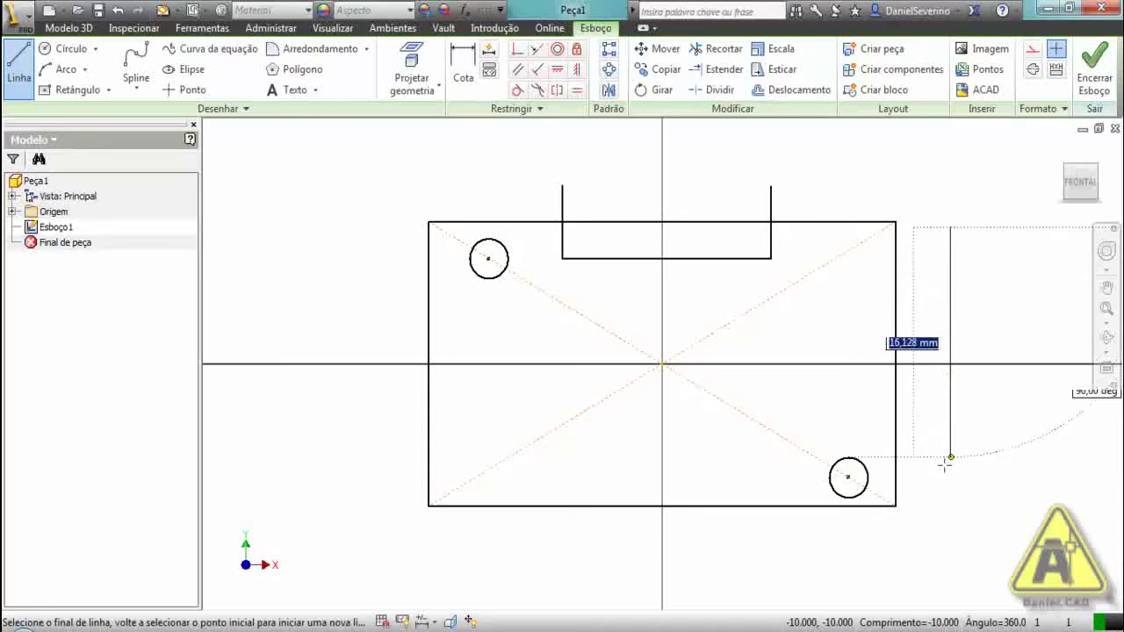
{"action": "left_click", "coordinate": [950, 505]}
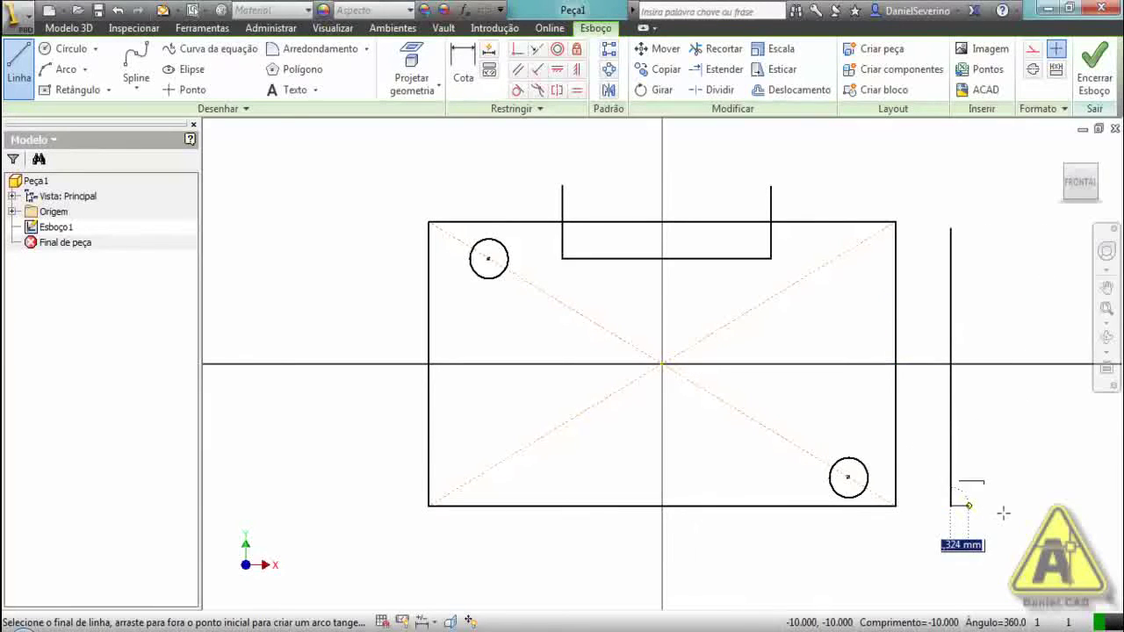
{"action": "left_click", "coordinate": [920, 505]}
{"action": "key", "text": "Escape"}
{"action": "left_click_drag", "start_coordinate": [974, 531], "coordinate": [938, 469]}
{"action": "key", "text": "Delete"}
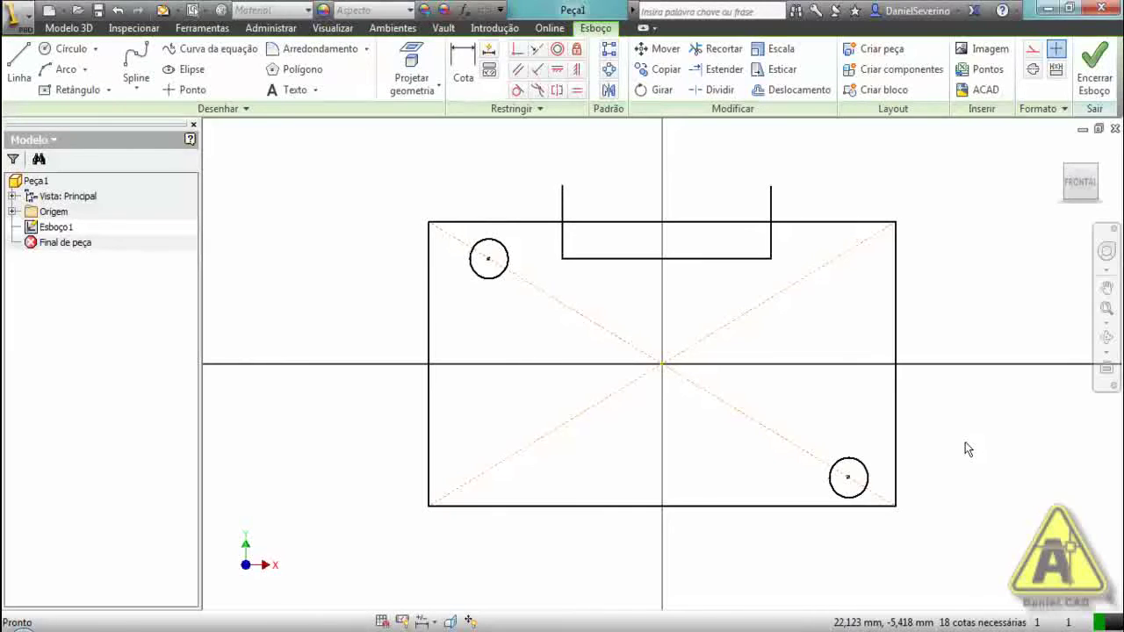
Step: Draw a large circle centred on the sketch origin in the middle of the plate
{"action": "key", "text": "c"}
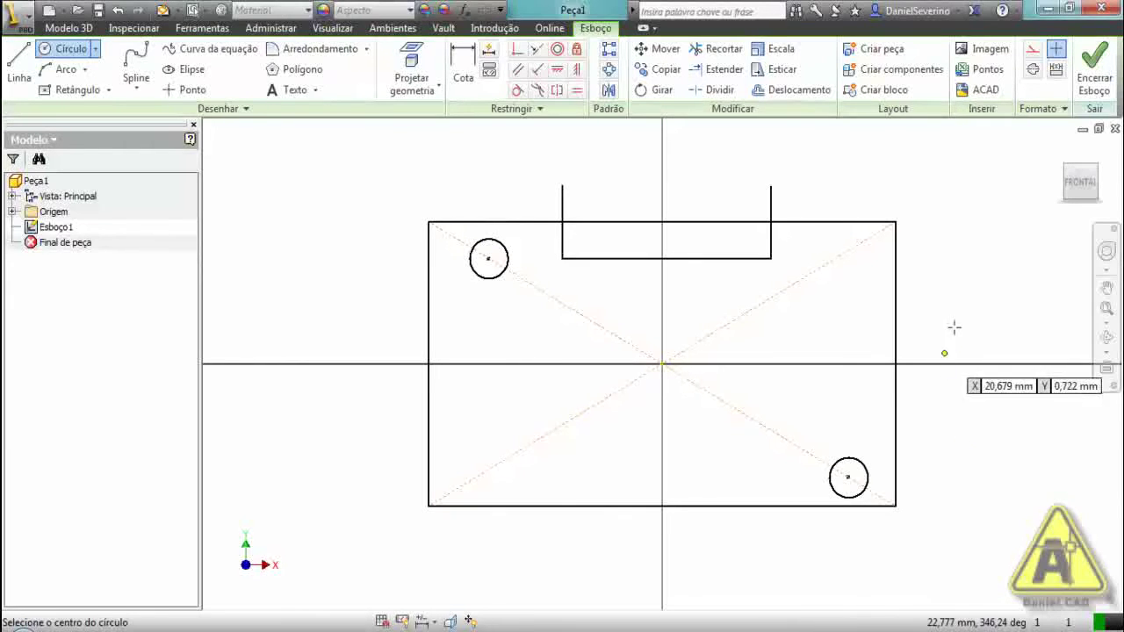
{"action": "left_click", "coordinate": [960, 305]}
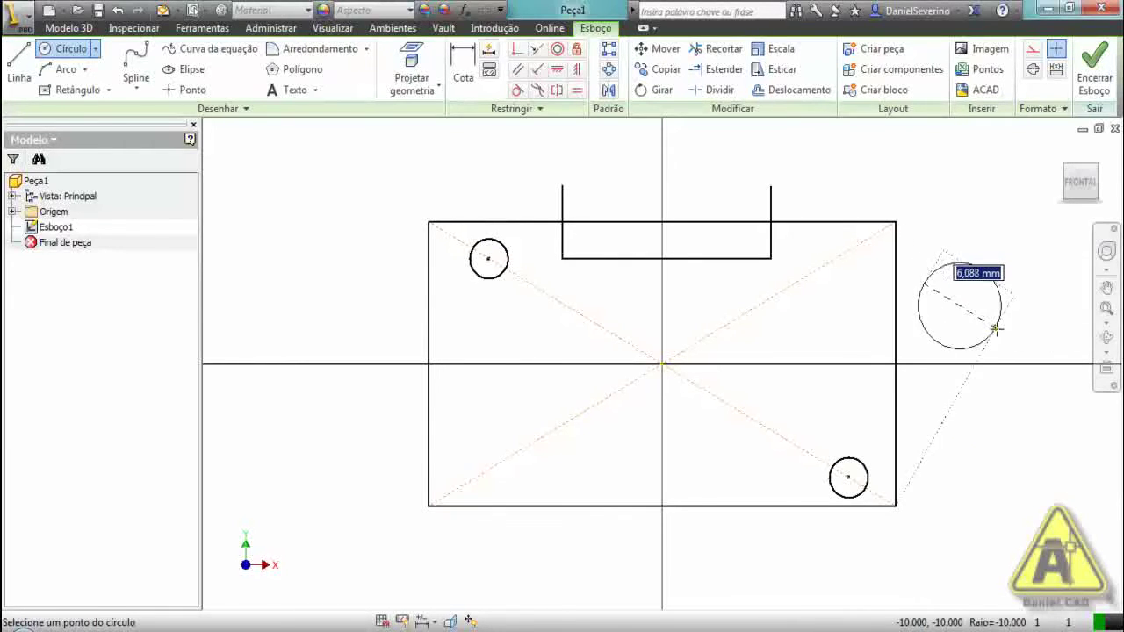
{"action": "key", "text": "Escape"}
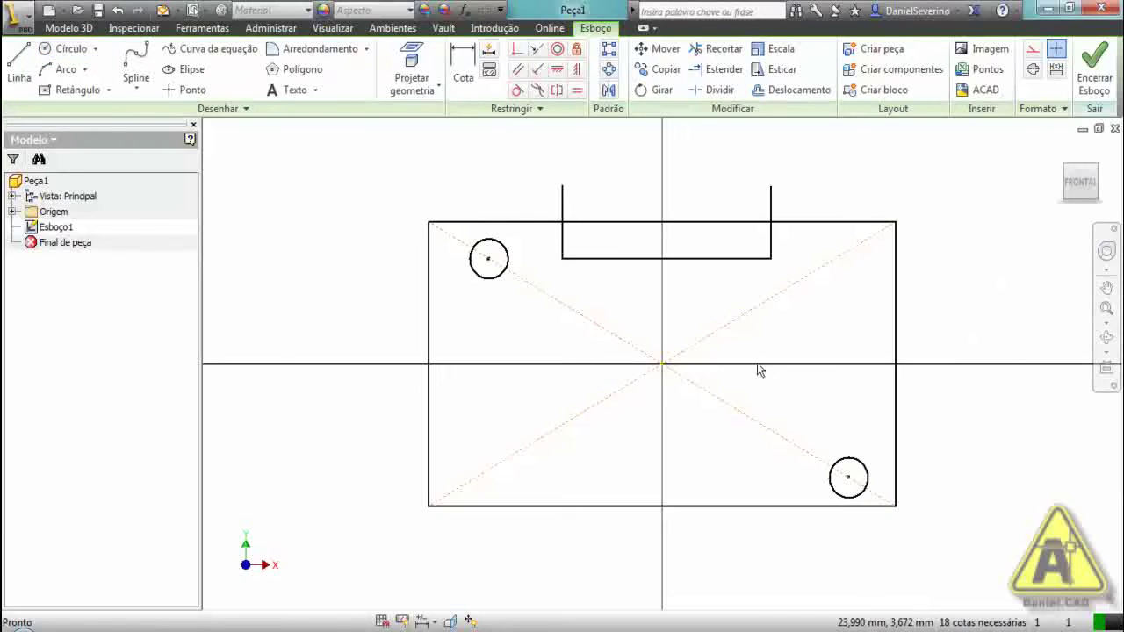
{"action": "left_click", "coordinate": [662, 364]}
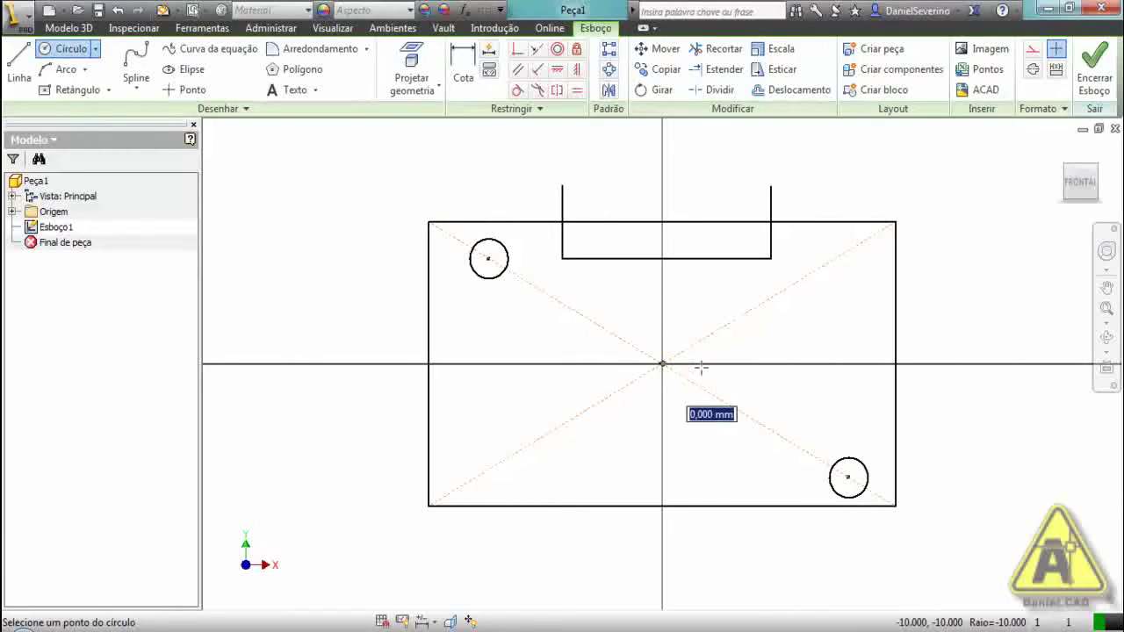
{"action": "left_click", "coordinate": [718, 363]}
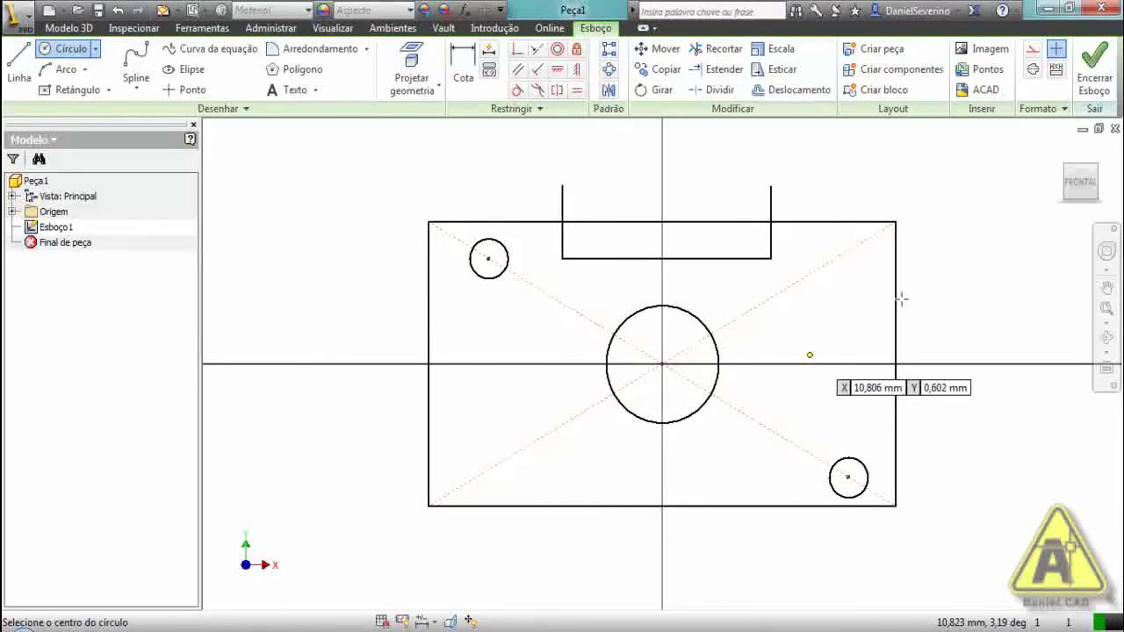
{"action": "key", "text": "Escape"}
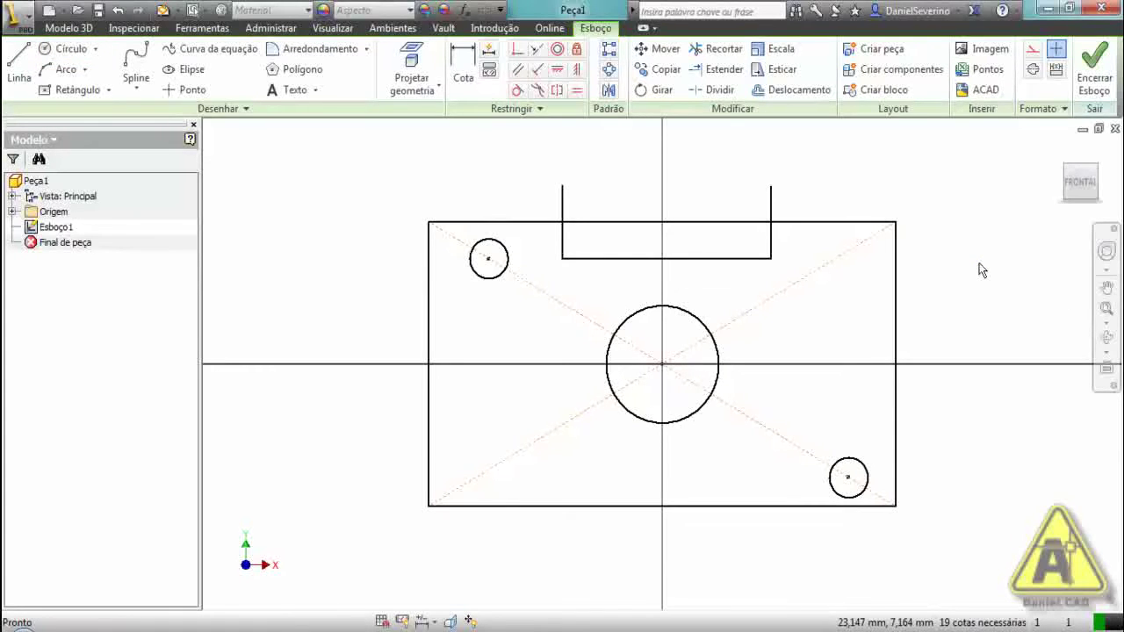
{"action": "key", "text": "F6"}
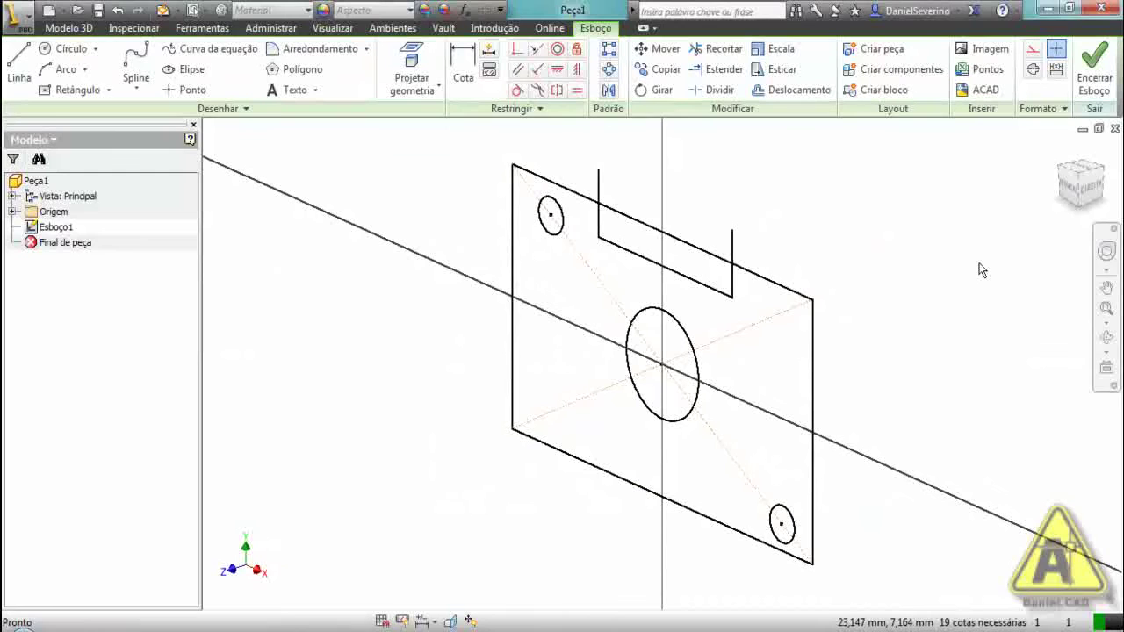
{"action": "key", "text": "r"}
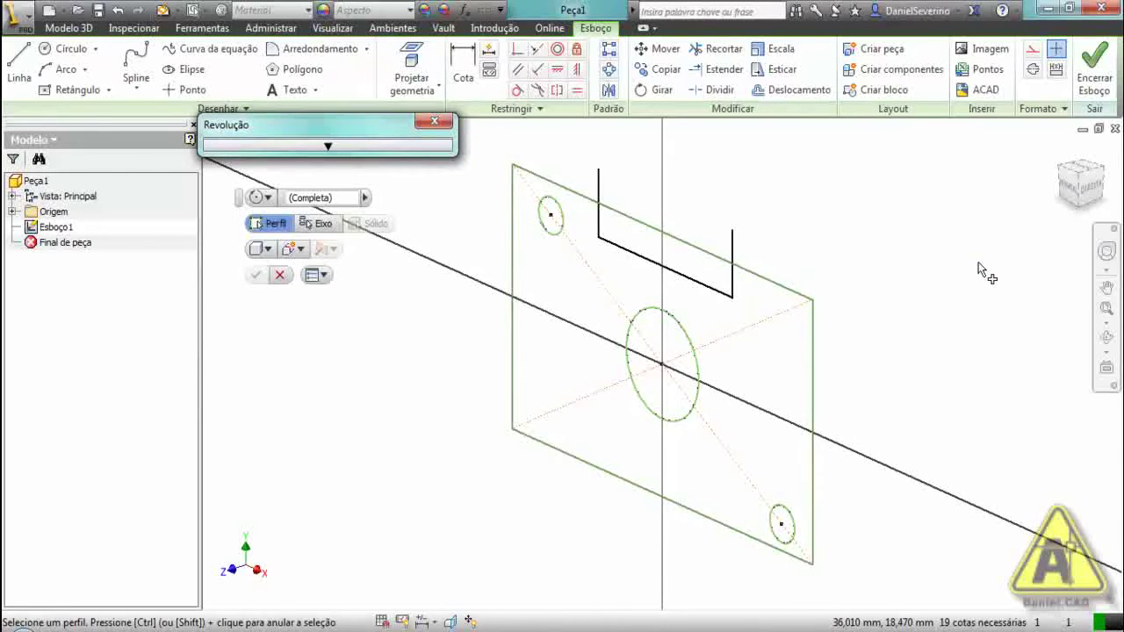
{"action": "key", "text": "Escape"}
{"action": "key", "text": "F5"}
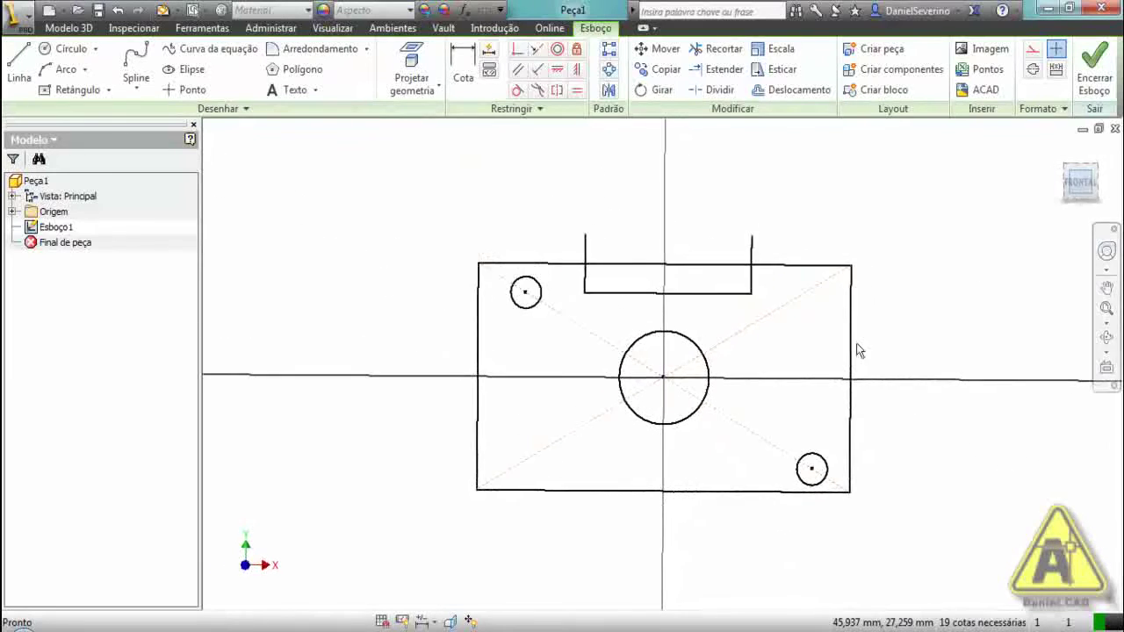
{"action": "scroll", "coordinate": [858, 350], "scroll_direction": "up", "scroll_amount": 2}
{"action": "scroll", "coordinate": [844, 342], "scroll_direction": "up", "scroll_amount": 2}
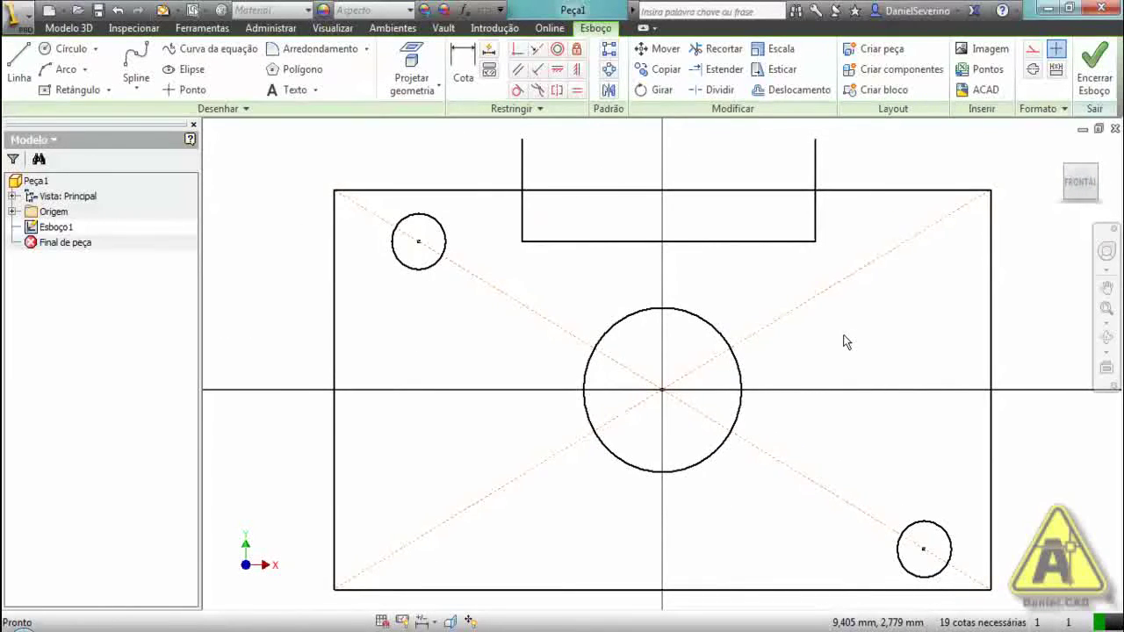
{"action": "scroll", "coordinate": [845, 341], "scroll_direction": "down", "scroll_amount": 3}
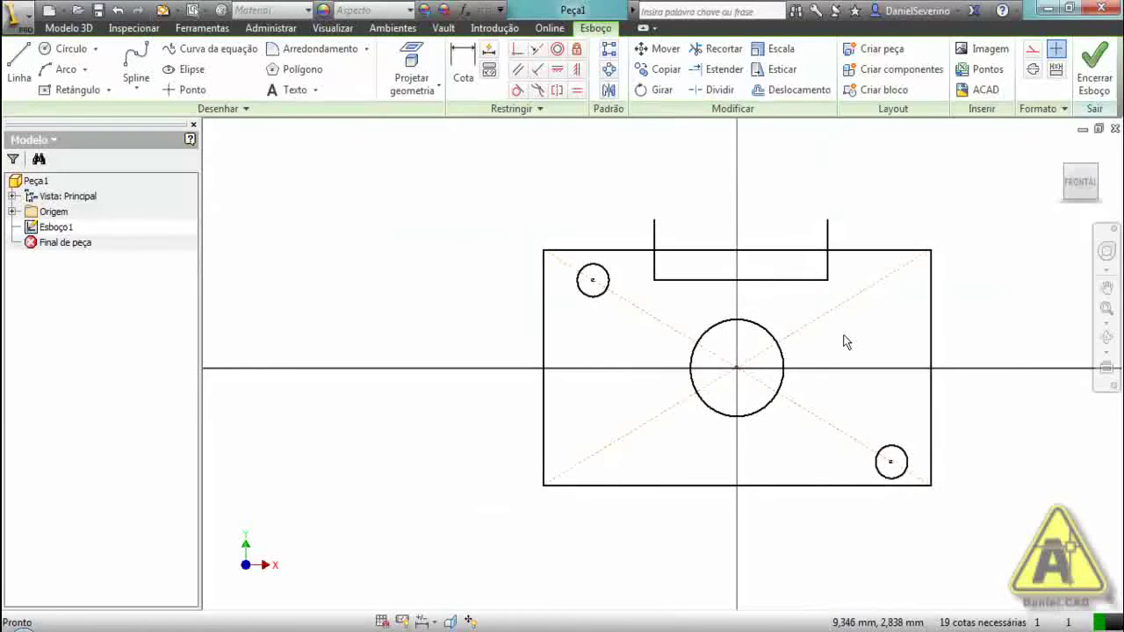
{"action": "middle_click_drag", "start_coordinate": [868, 413], "coordinate": [817, 429]}
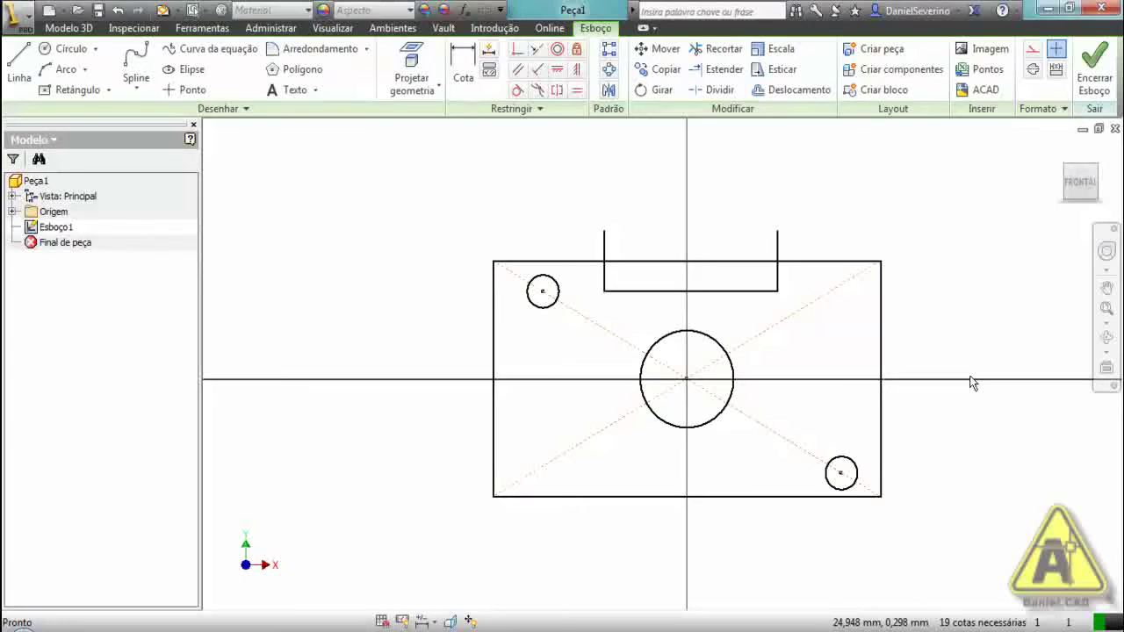
Step: Fillet the corner between the plate's top and right edges with a 1 mm radius
{"action": "key", "text": "f"}
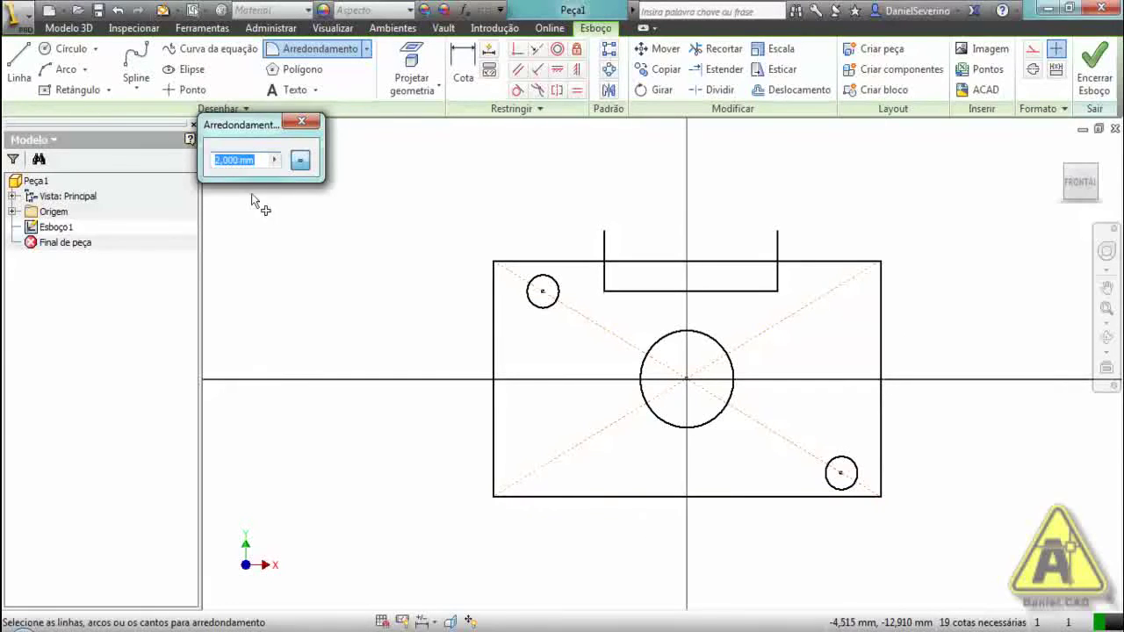
{"action": "type", "text": "1"}
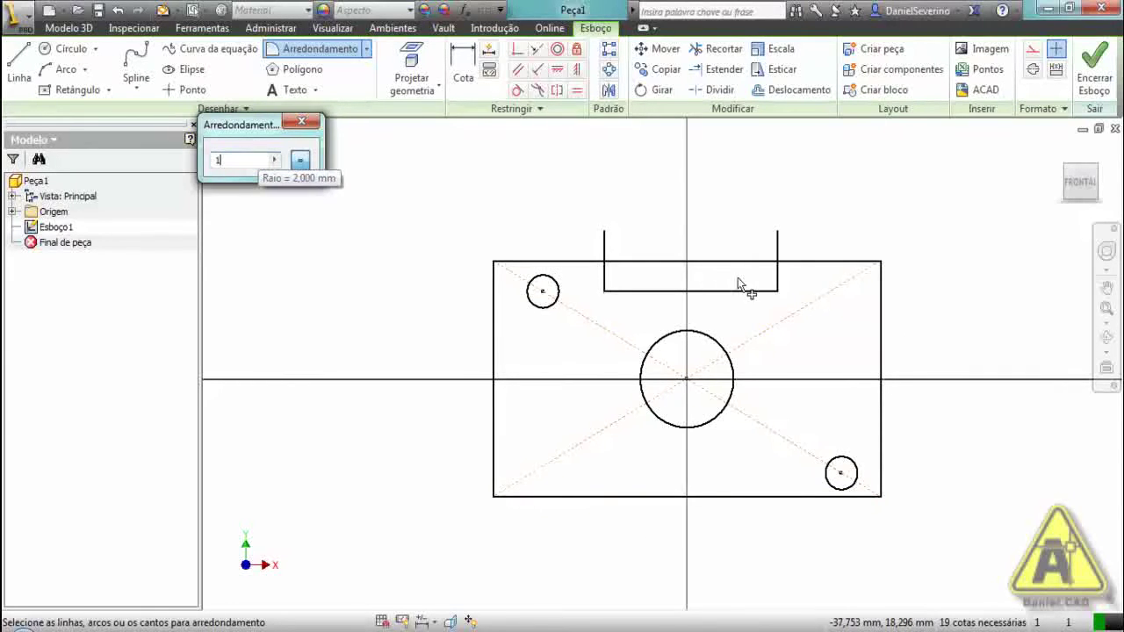
{"action": "left_click", "coordinate": [825, 263]}
{"action": "left_click", "coordinate": [881, 321]}
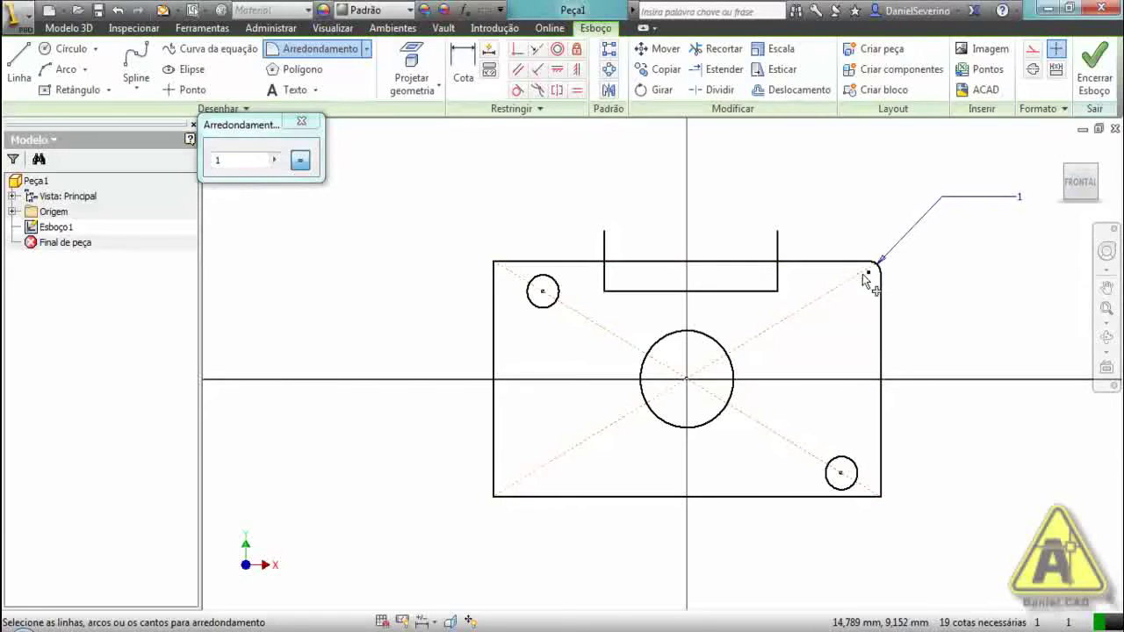
{"action": "left_click", "coordinate": [301, 121]}
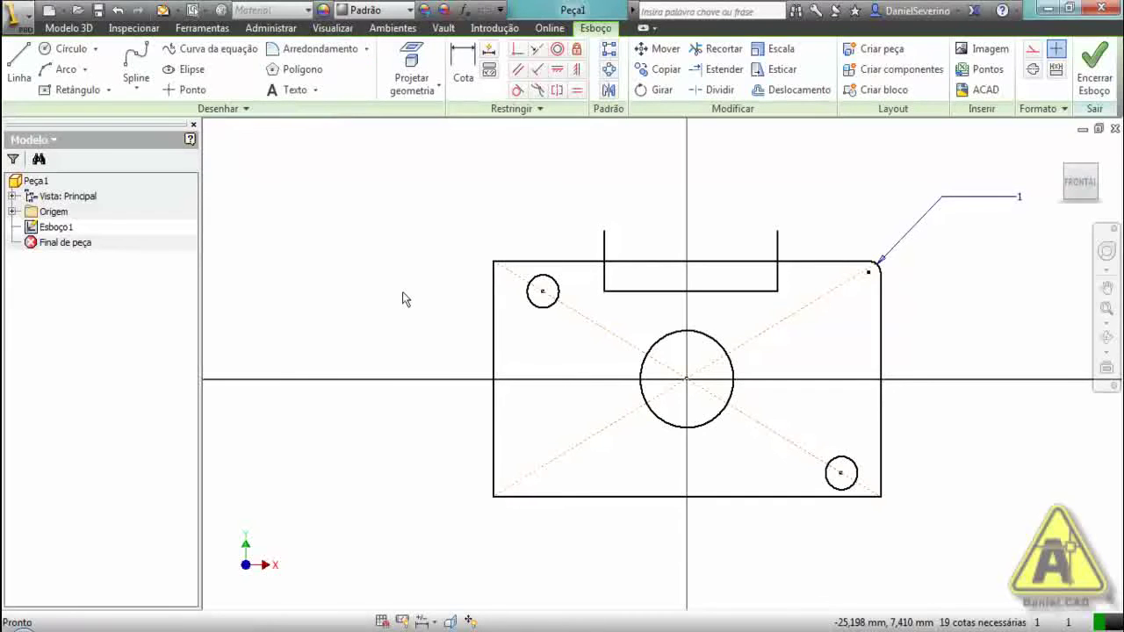
Step: Add sketch text crediting the lesson to its instructor and move it above the plate
{"action": "left_click", "coordinate": [305, 92]}
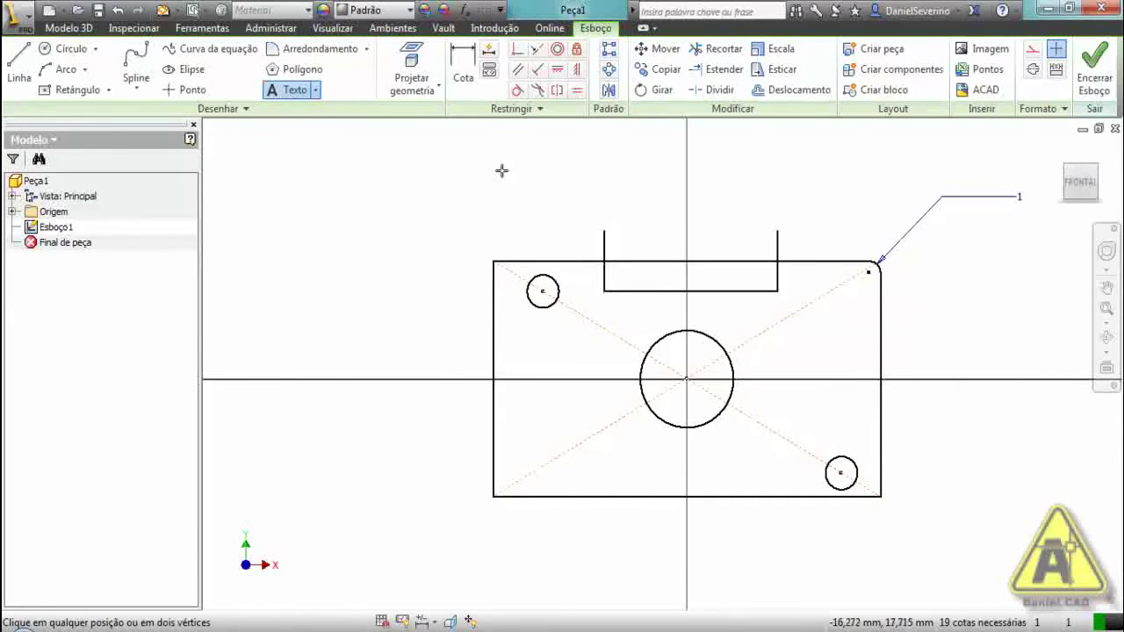
{"action": "left_click", "coordinate": [562, 220]}
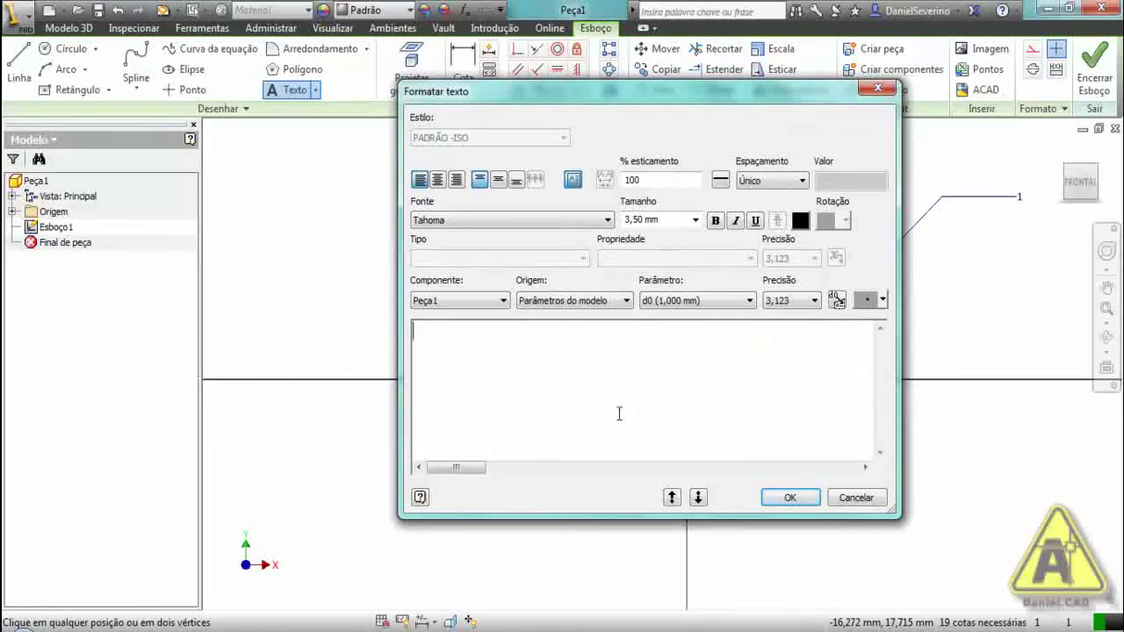
{"action": "type", "text": "Aula Prof. Daniel"}
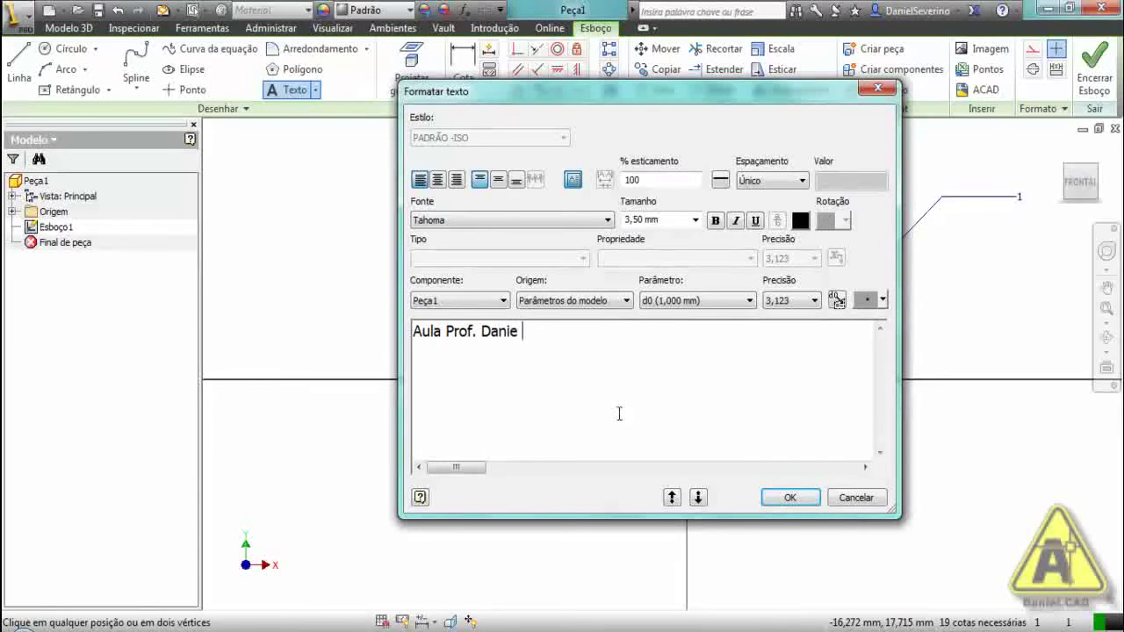
{"action": "type", "text": " Severino"}
{"action": "left_click", "coordinate": [781, 497]}
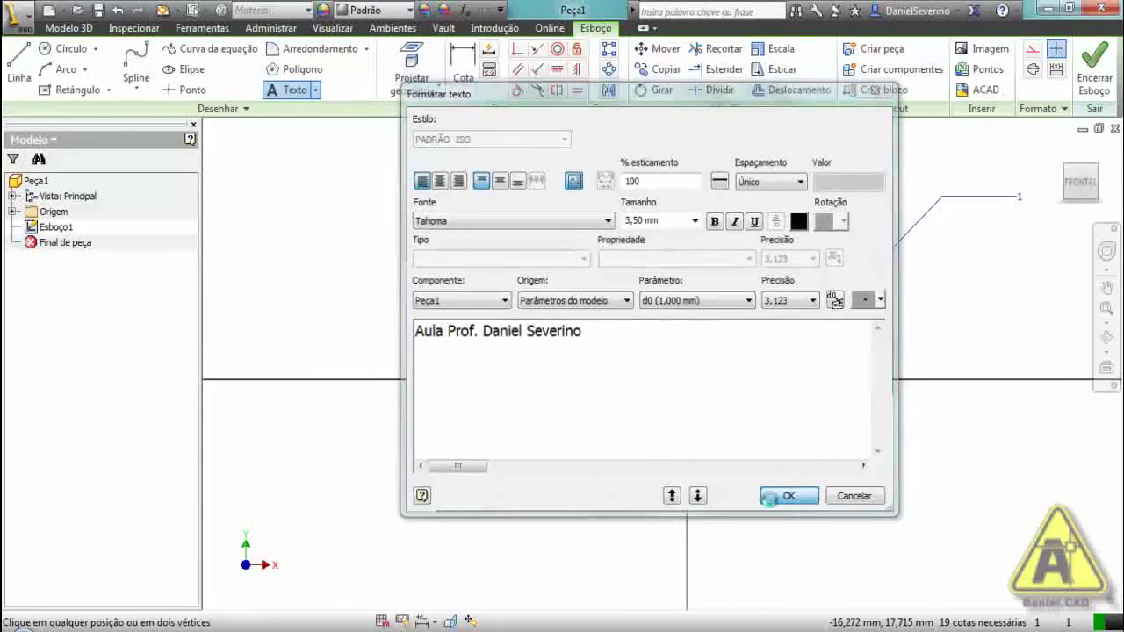
{"action": "left_click_drag", "start_coordinate": [718, 235], "coordinate": [680, 227]}
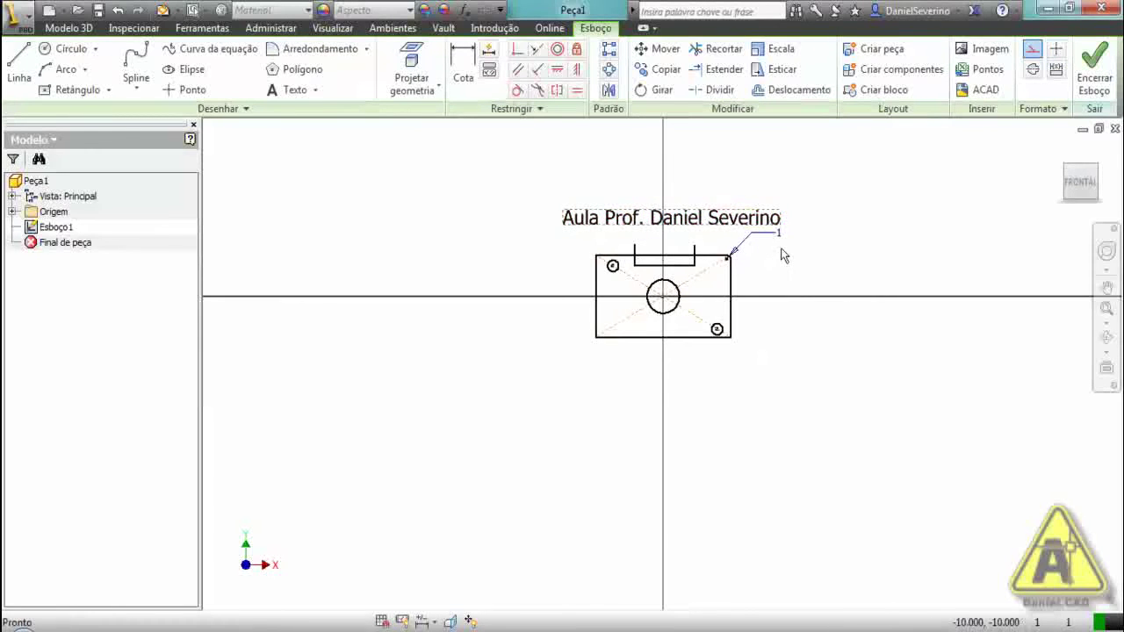
Step: Zoom and pan to frame the plate with its title text, then start Trim
{"action": "scroll", "coordinate": [780, 248], "scroll_direction": "up", "scroll_amount": 2}
{"action": "scroll", "coordinate": [780, 247], "scroll_direction": "up", "scroll_amount": 2}
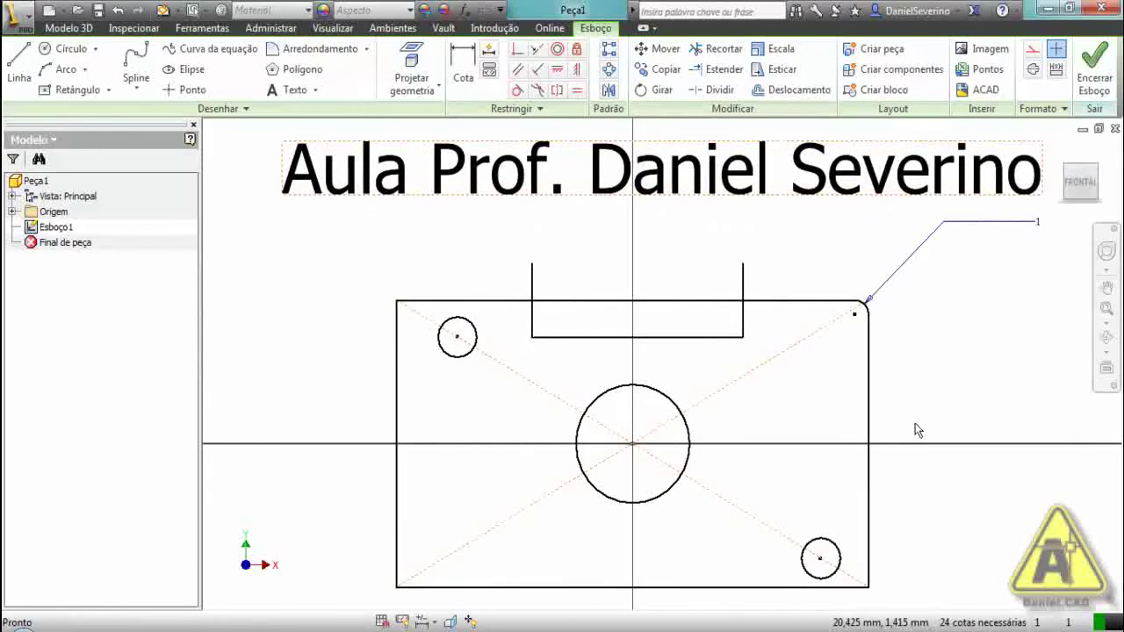
{"action": "scroll", "coordinate": [914, 423], "scroll_direction": "down", "scroll_amount": 1}
{"action": "mouse_move", "coordinate": [915, 423]}
{"action": "middle_mouse_down"}
{"action": "mouse_move", "coordinate": [826, 381]}
{"action": "mouse_move", "coordinate": [834, 422]}
{"action": "middle_mouse_up"}
{"action": "scroll", "coordinate": [829, 390], "scroll_direction": "up", "scroll_amount": 1}
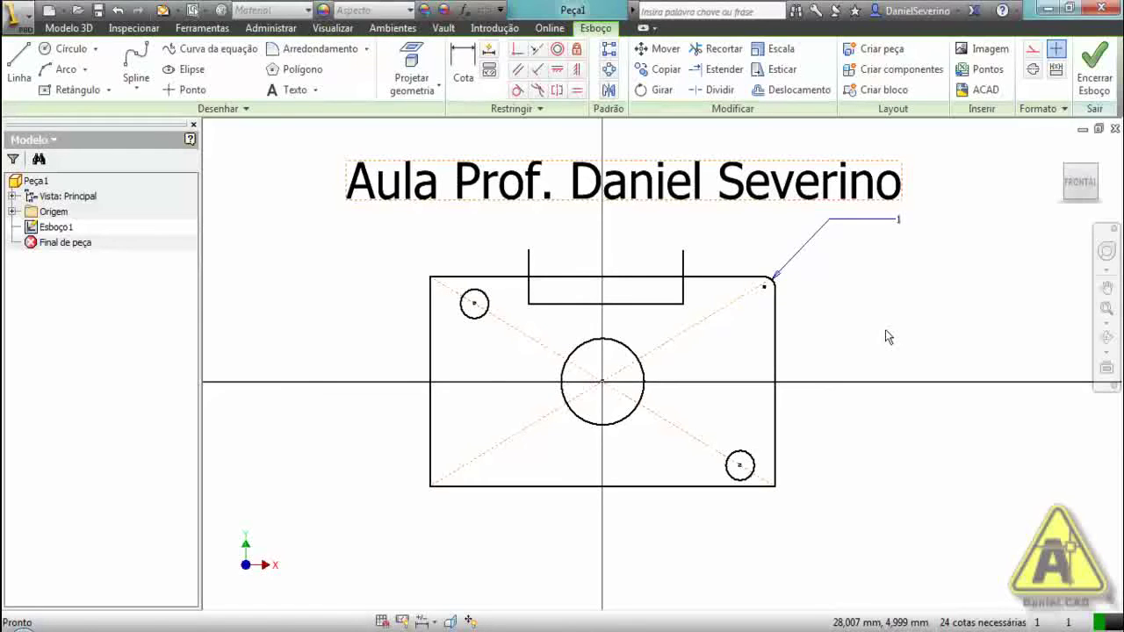
{"action": "key", "text": "x"}
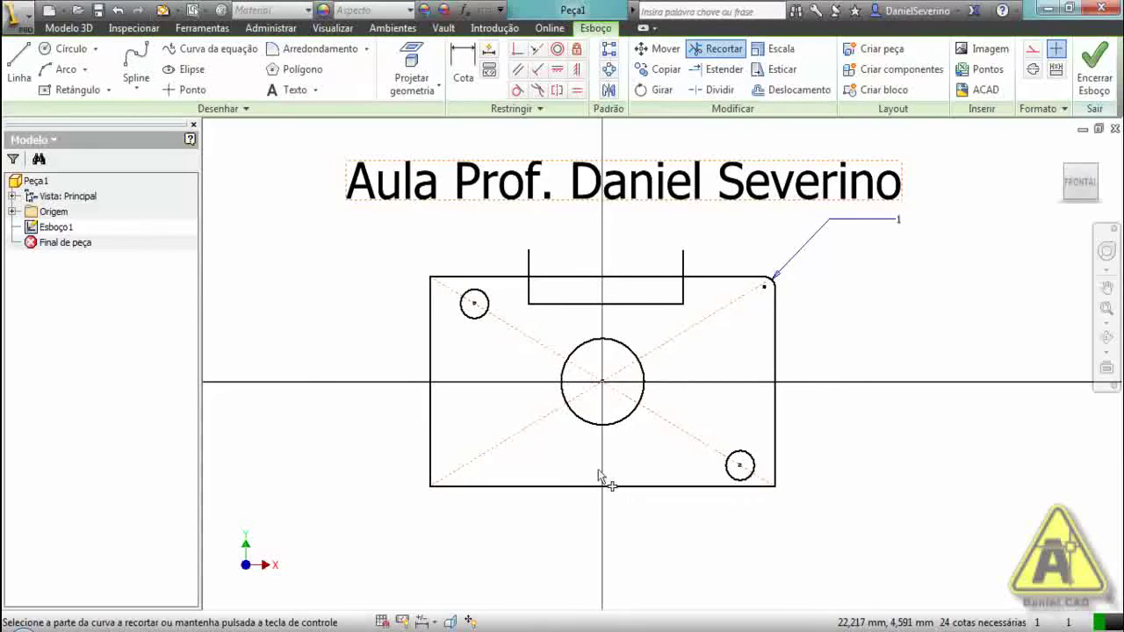
Step: Trim the notch's two stubs and the top-edge segment between them
{"action": "left_click", "coordinate": [684, 260]}
{"action": "left_click", "coordinate": [675, 279]}
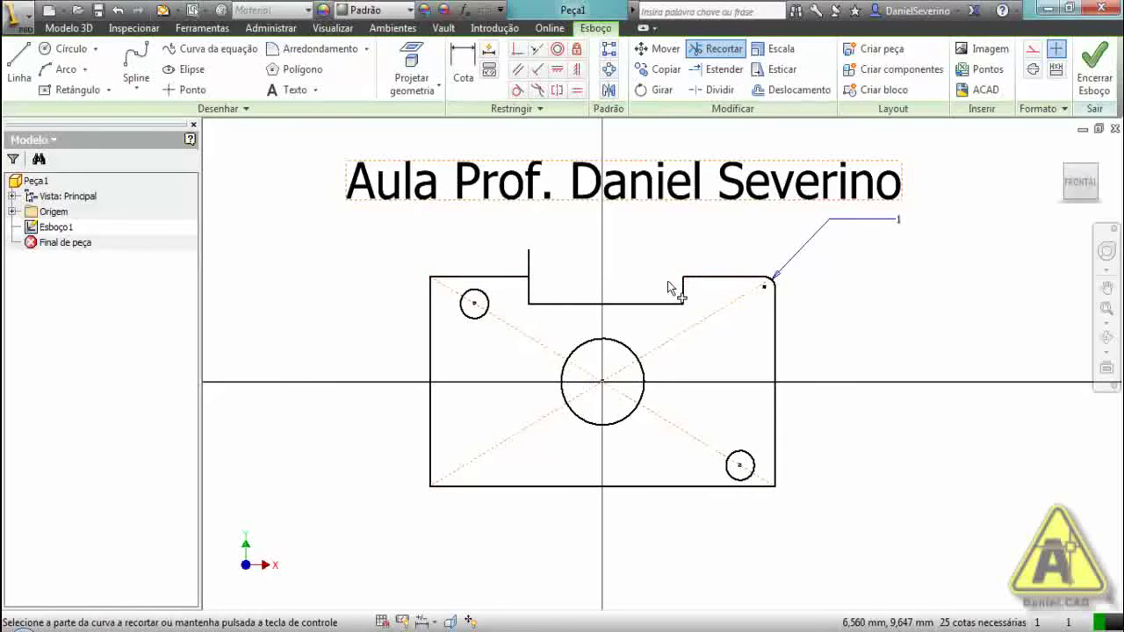
{"action": "left_click", "coordinate": [530, 263]}
Step: Trim the centre circle's arcs, then exit and undo to restore the full circle
{"action": "left_click", "coordinate": [643, 382]}
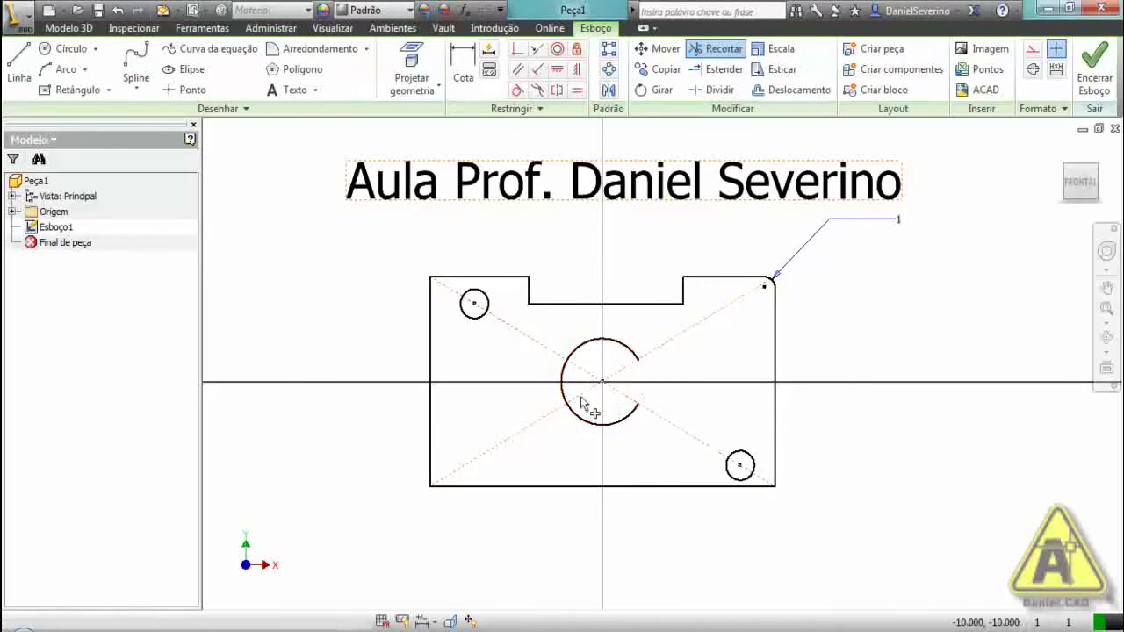
{"action": "left_click", "coordinate": [563, 394]}
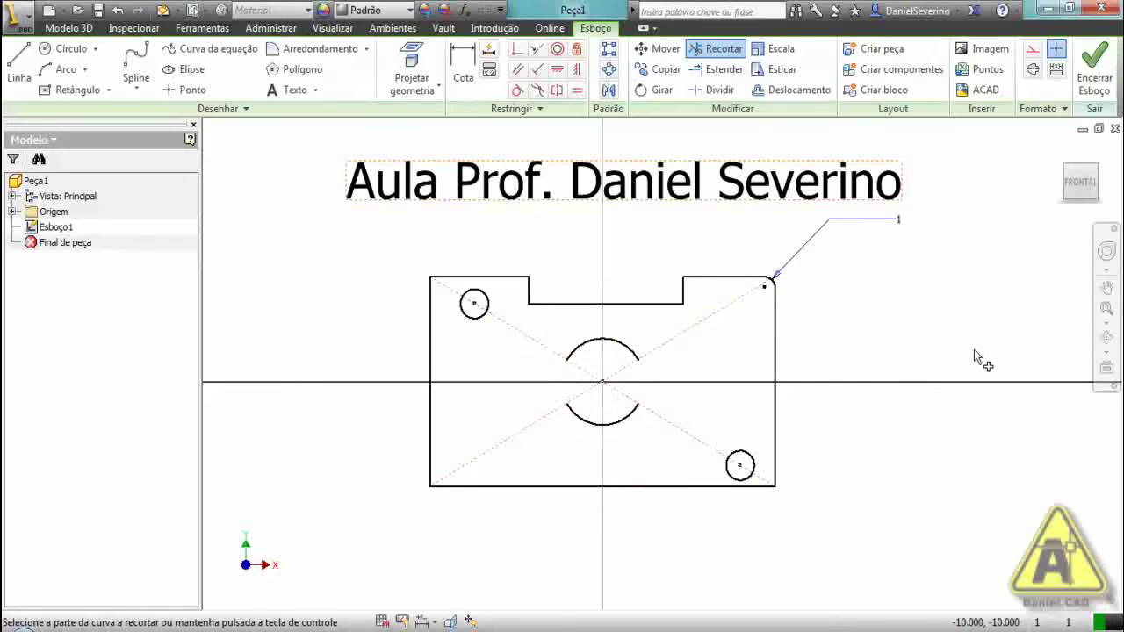
{"action": "key", "text": "Escape"}
{"action": "key", "text": "ctrl+z"}
{"action": "key", "text": "ctrl+z"}
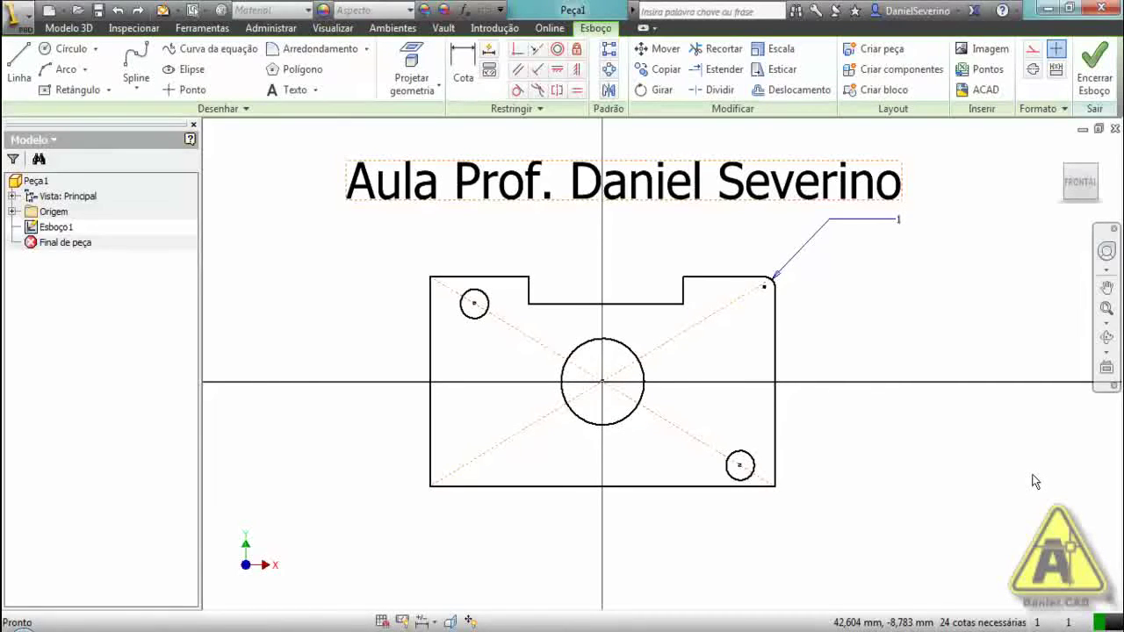
Step: Offset the centre circle outward to create a larger concentric circle
{"action": "left_click", "coordinate": [825, 97]}
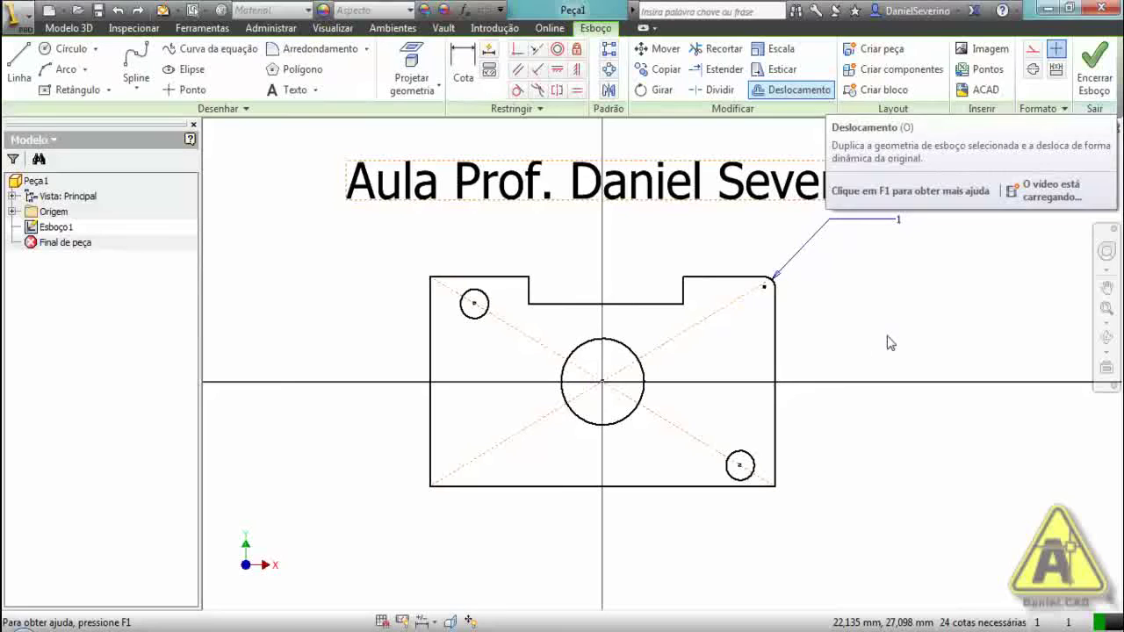
{"action": "key", "text": "Escape"}
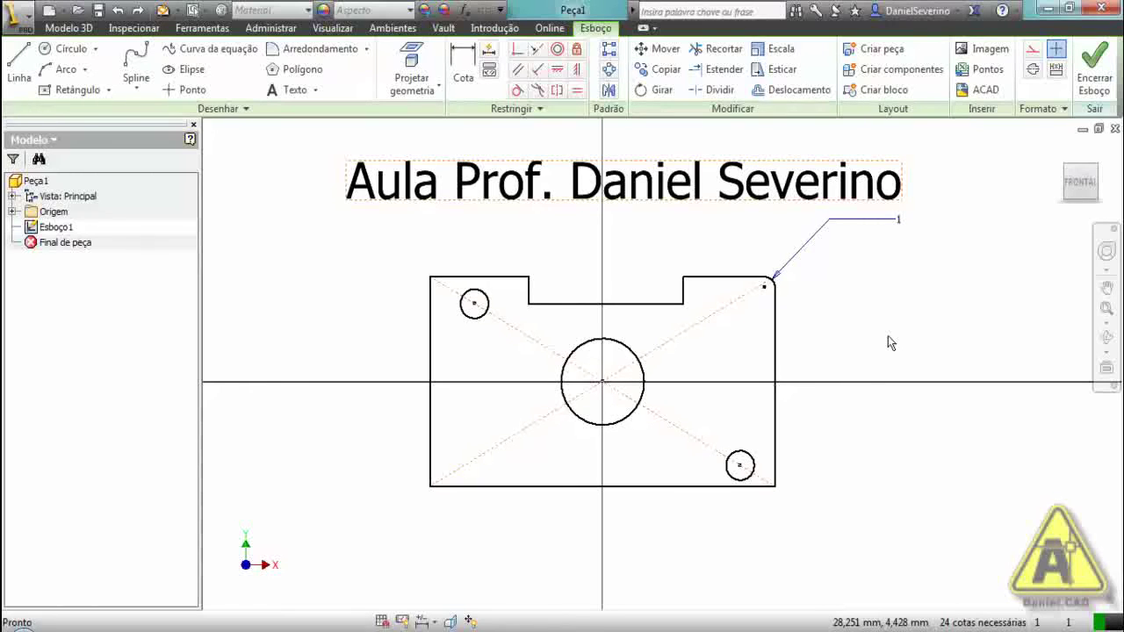
{"action": "key", "text": "o"}
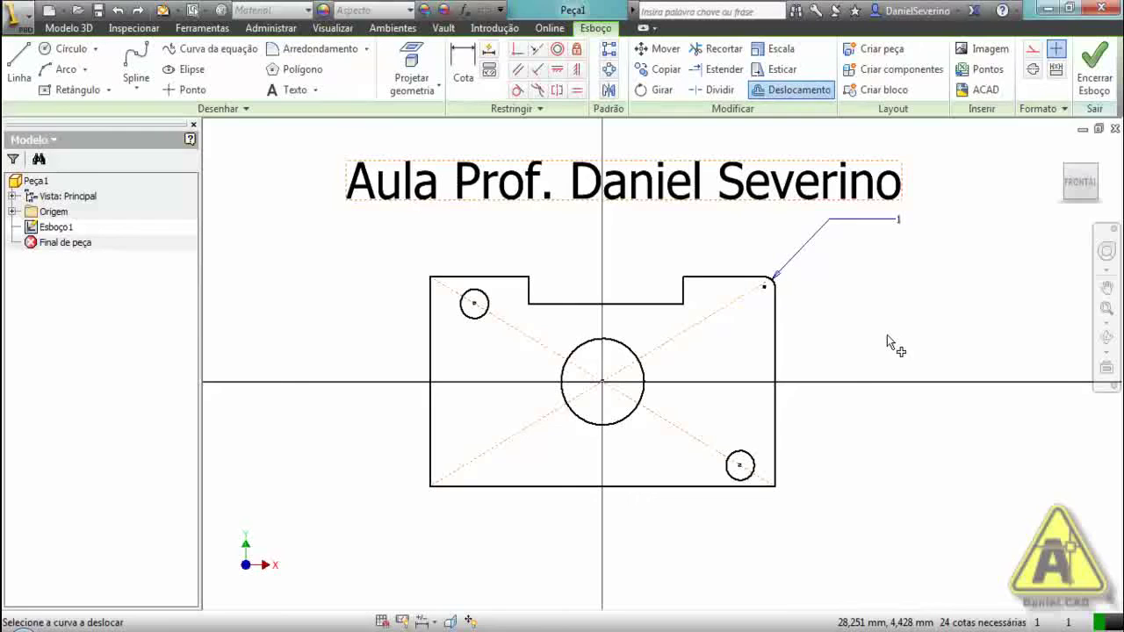
{"action": "left_click", "coordinate": [645, 384]}
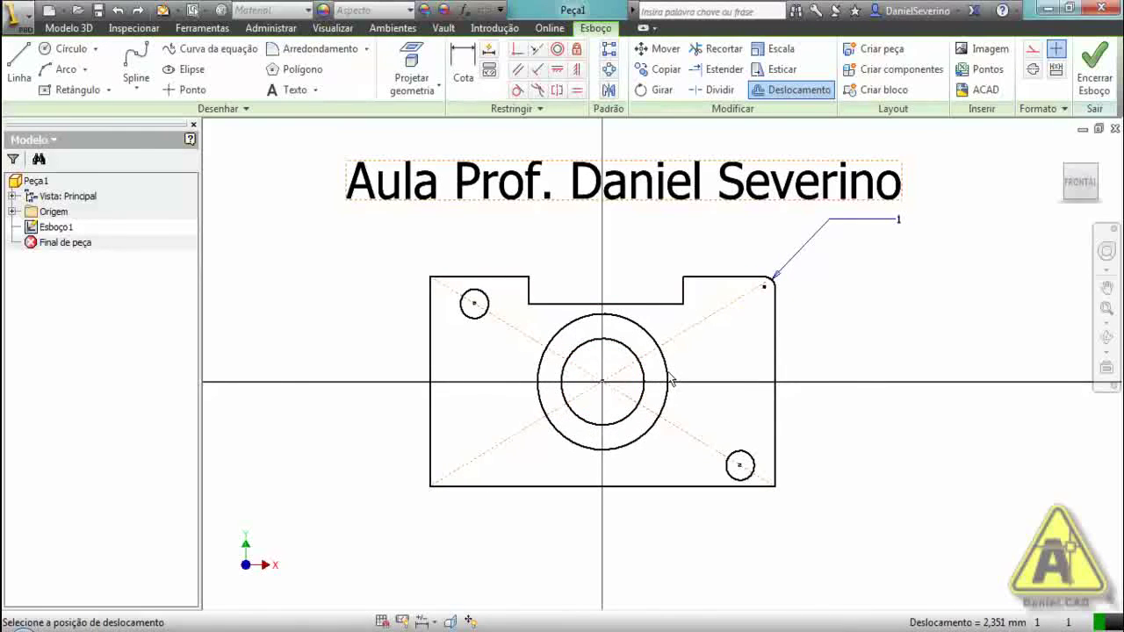
{"action": "left_click", "coordinate": [661, 378]}
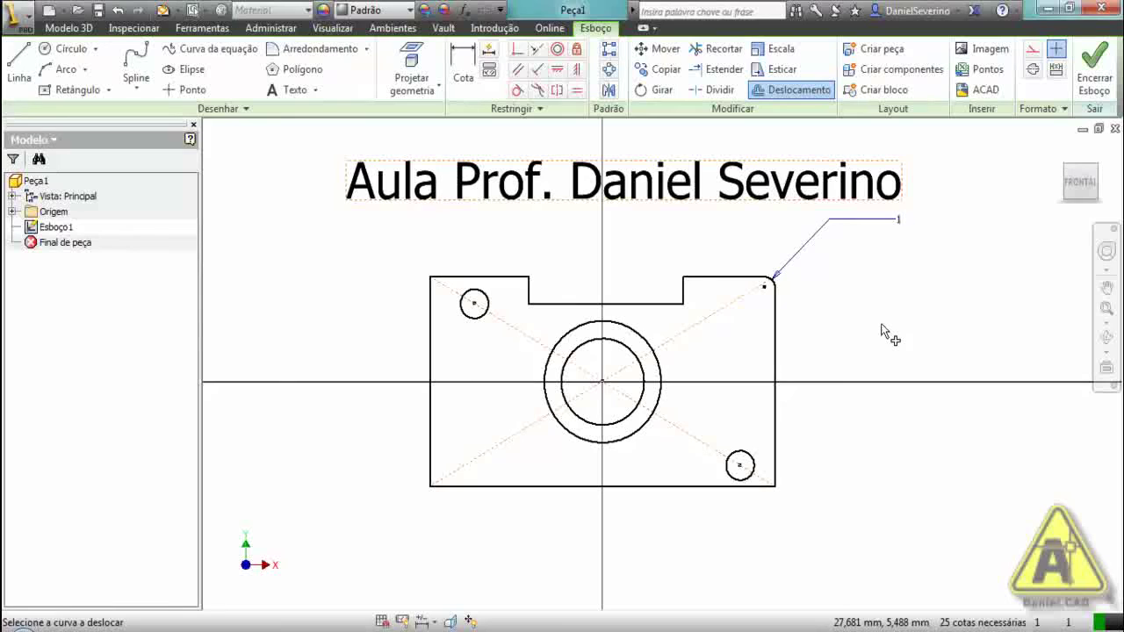
Step: End the Offset command so no sketch tool remains active
{"action": "key", "text": "Escape"}
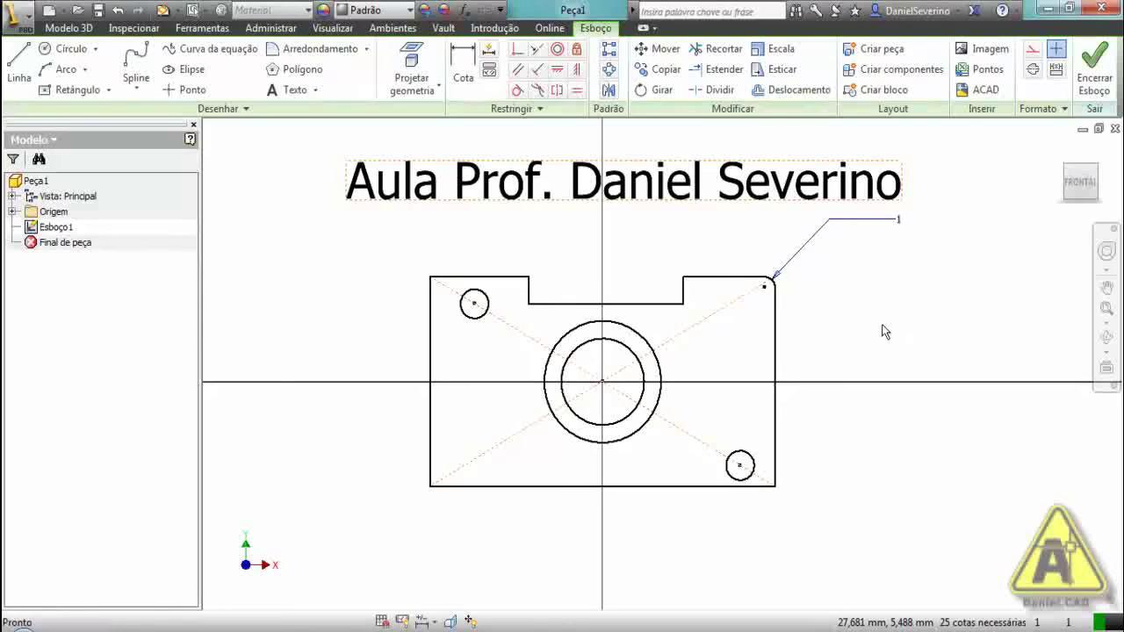